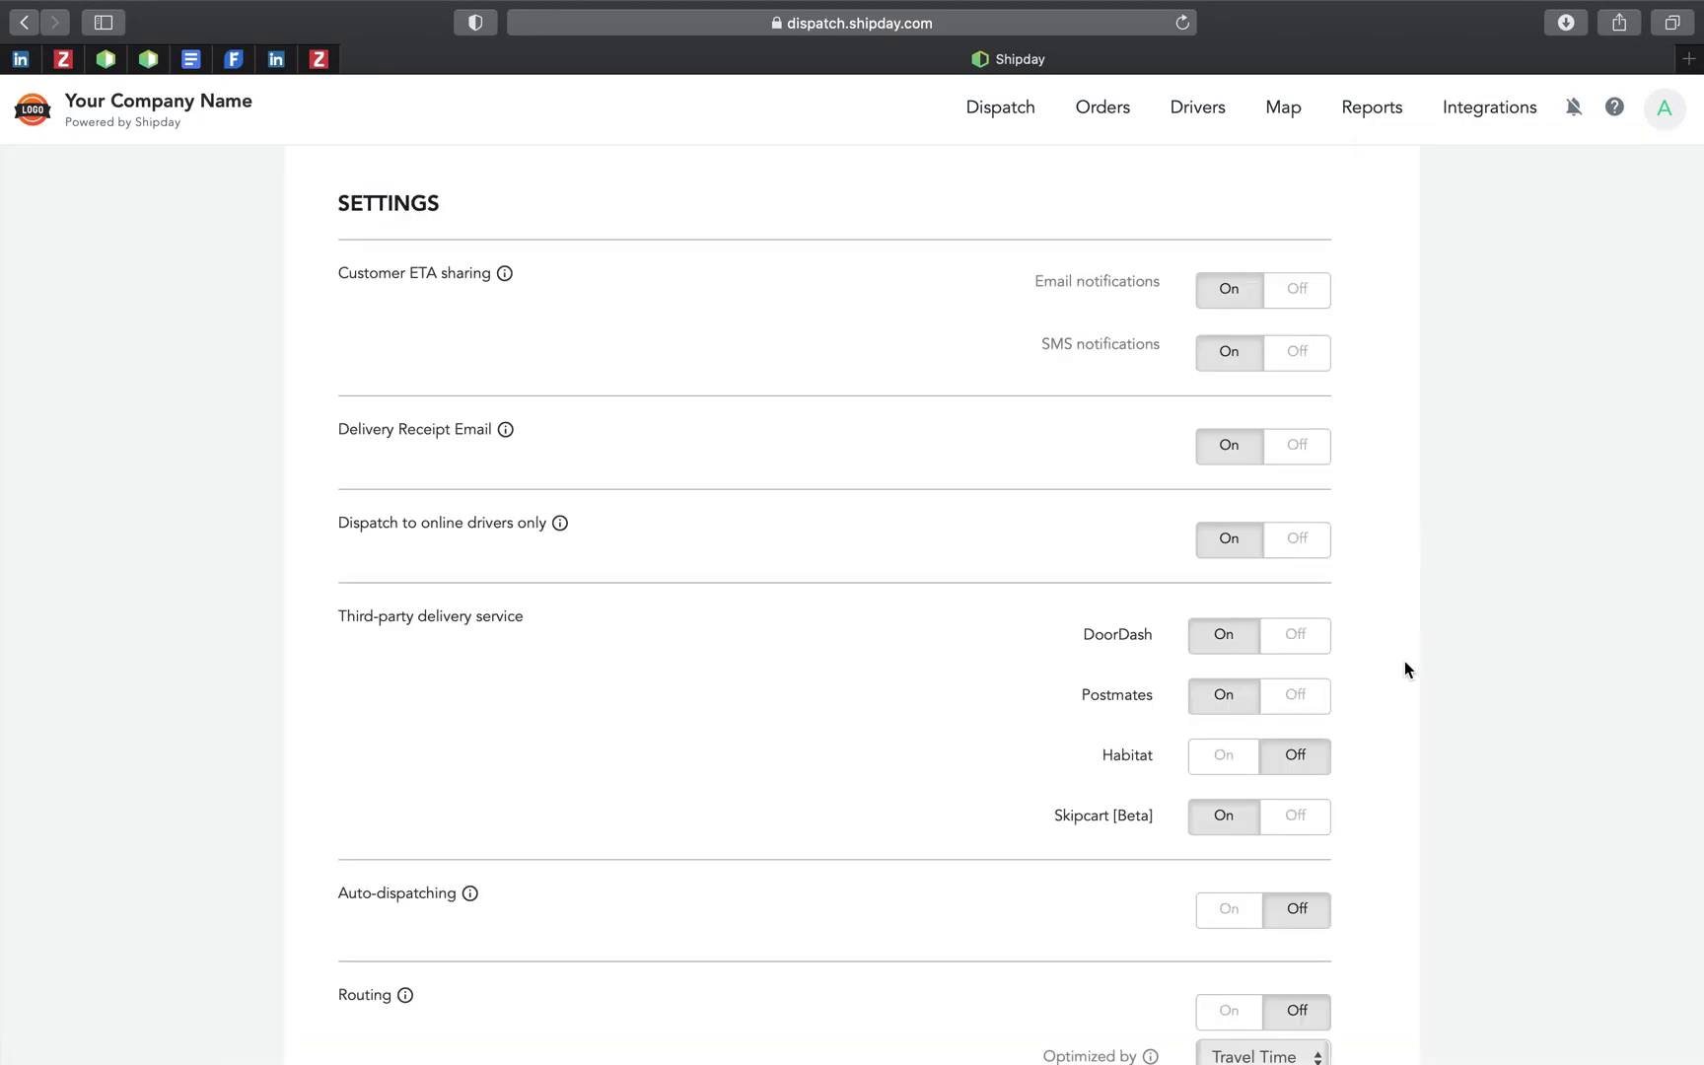
{"action": "scroll", "coordinate": [1379, 659], "scroll_direction": "down", "scroll_amount": 3}
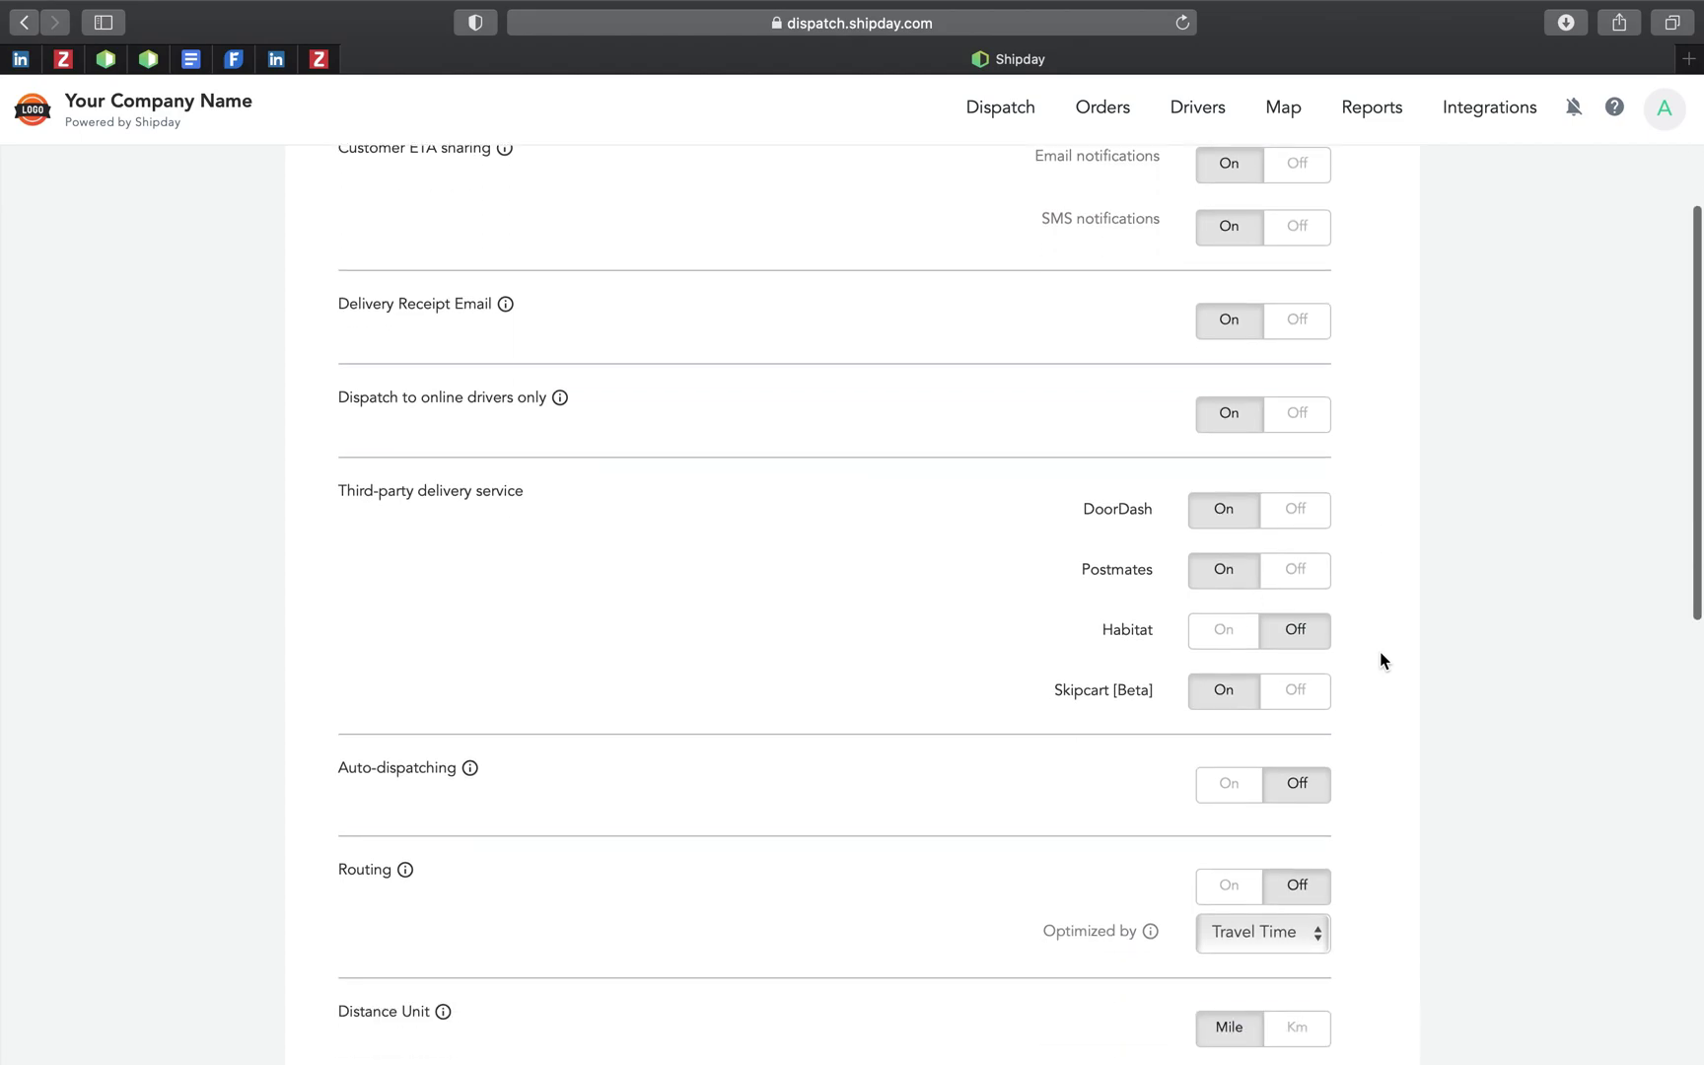
{"action": "scroll", "coordinate": [1379, 660], "scroll_direction": "down", "scroll_amount": 1}
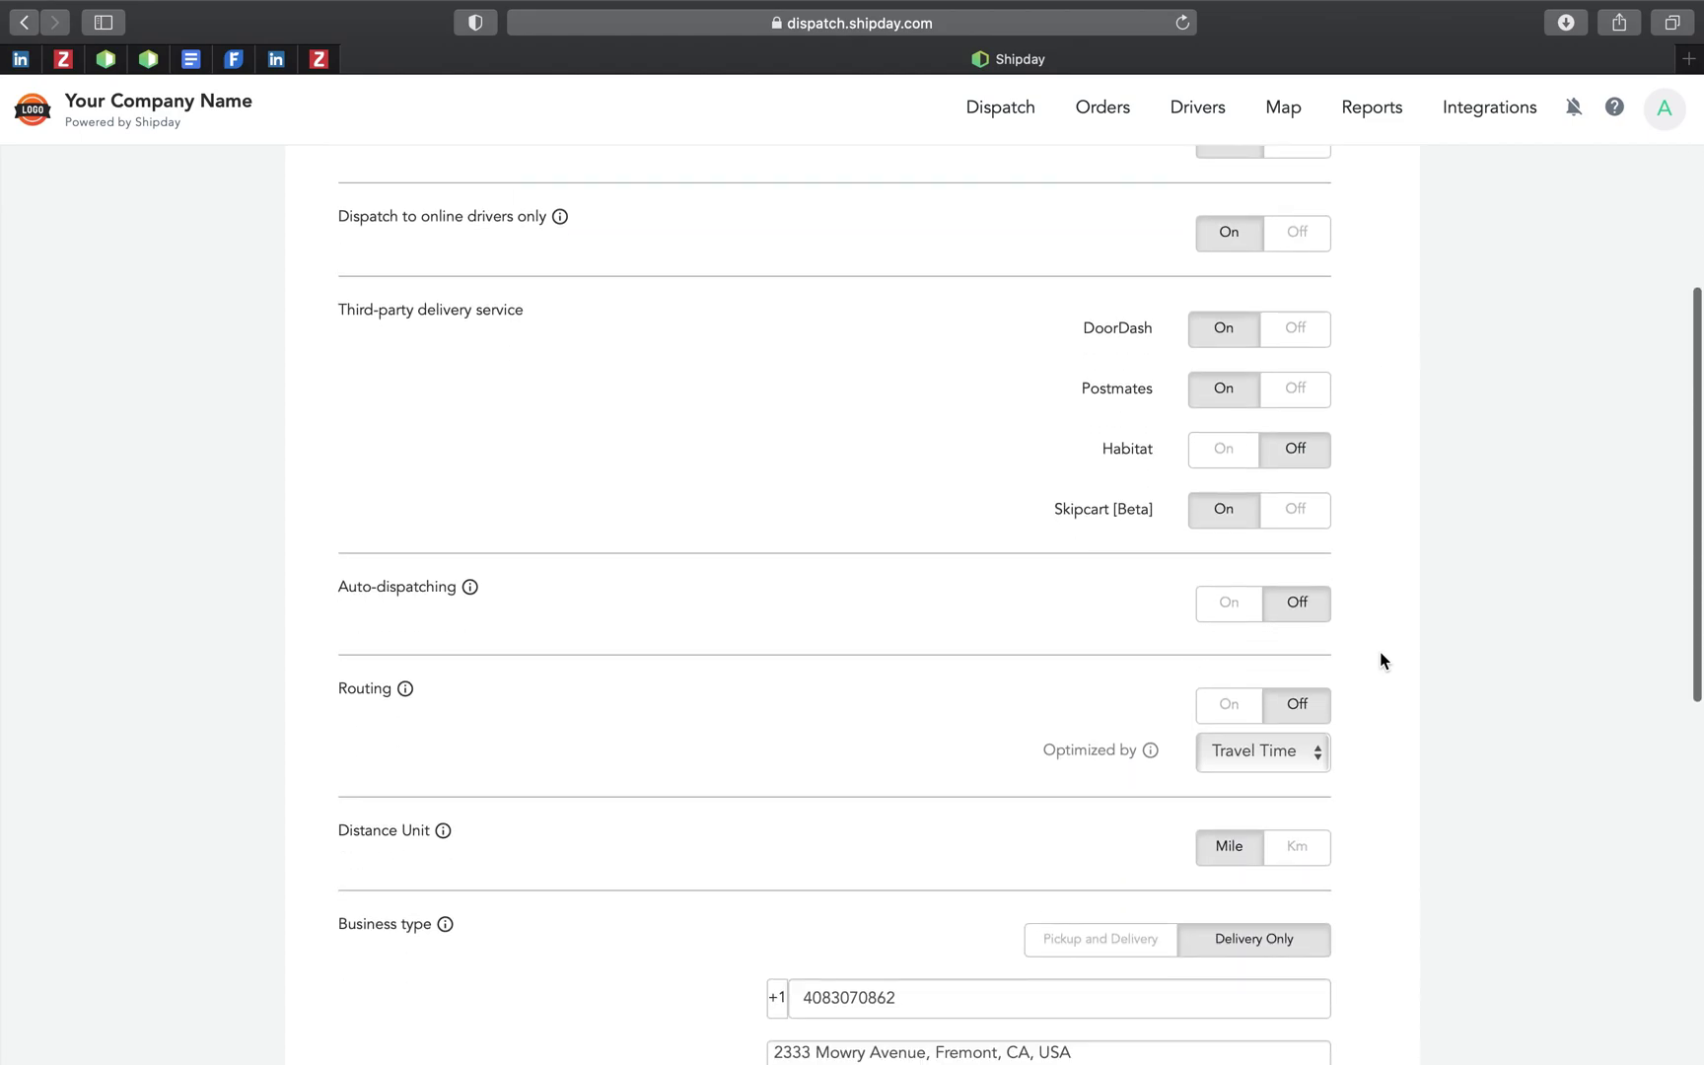
{"action": "scroll", "coordinate": [1379, 650], "scroll_direction": "down", "scroll_amount": 1}
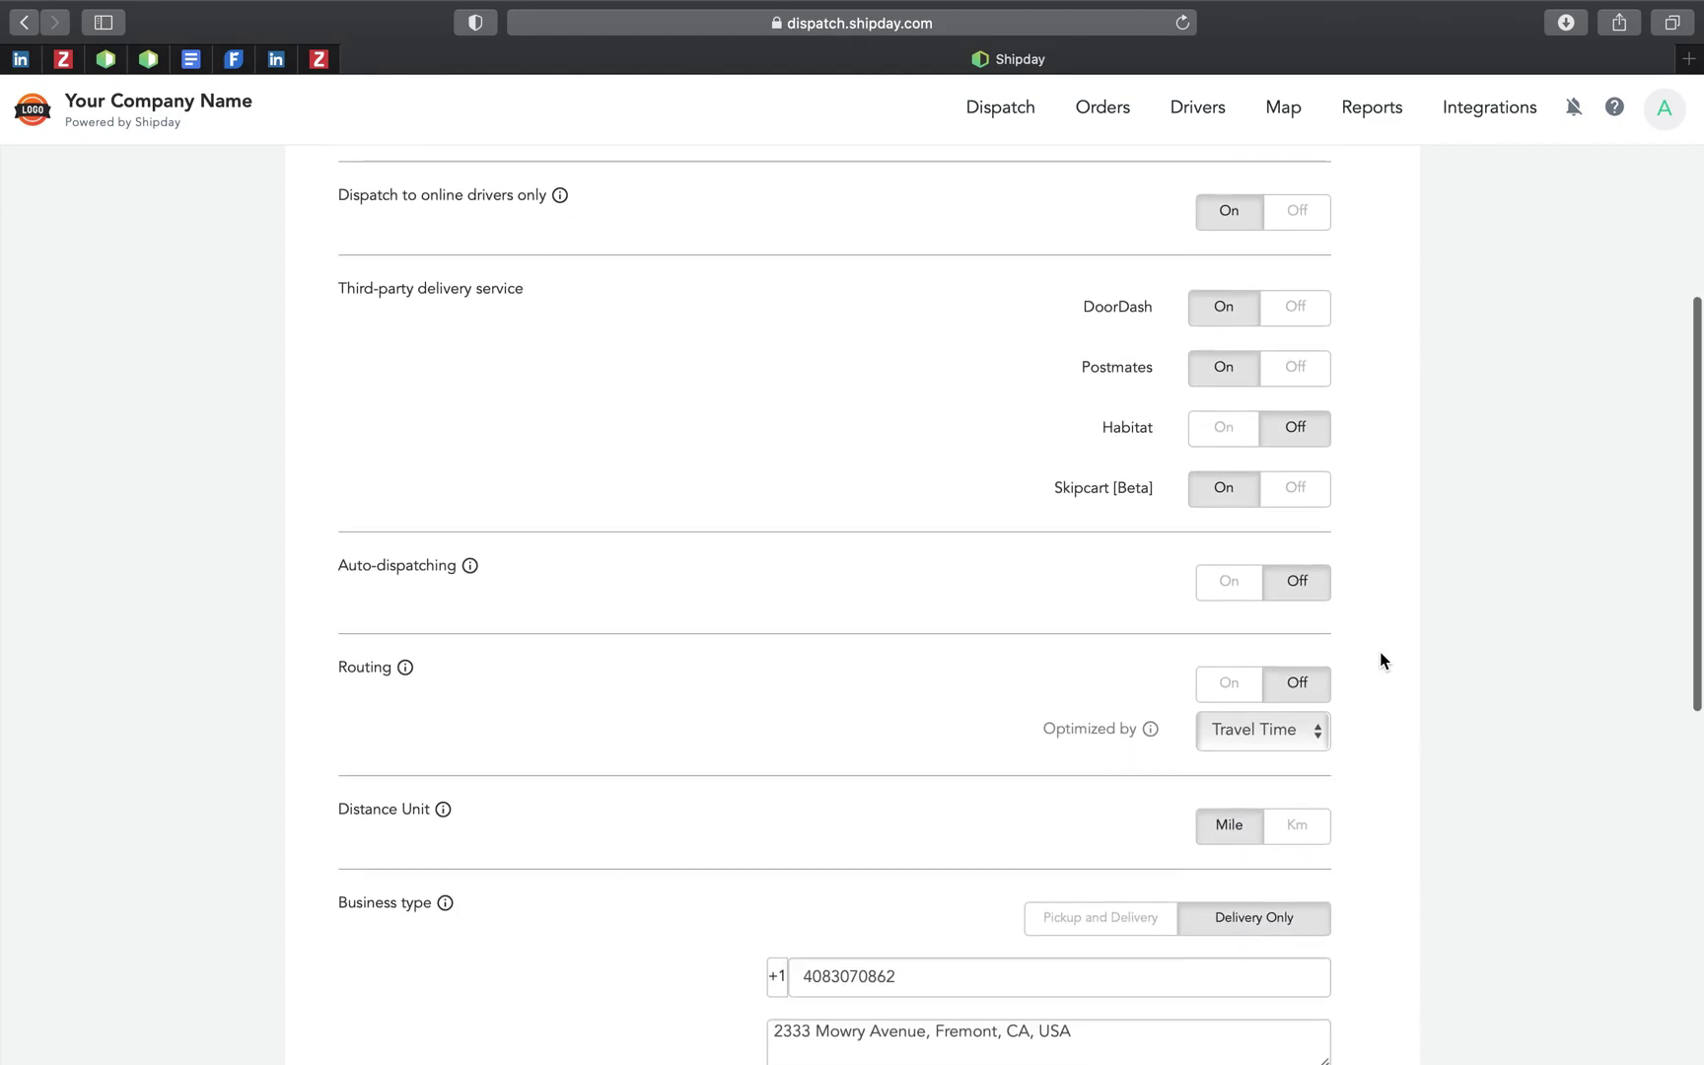
Switch Auto-dispatching on and review the order assignment method options.
{"action": "left_click", "coordinate": [1214, 575]}
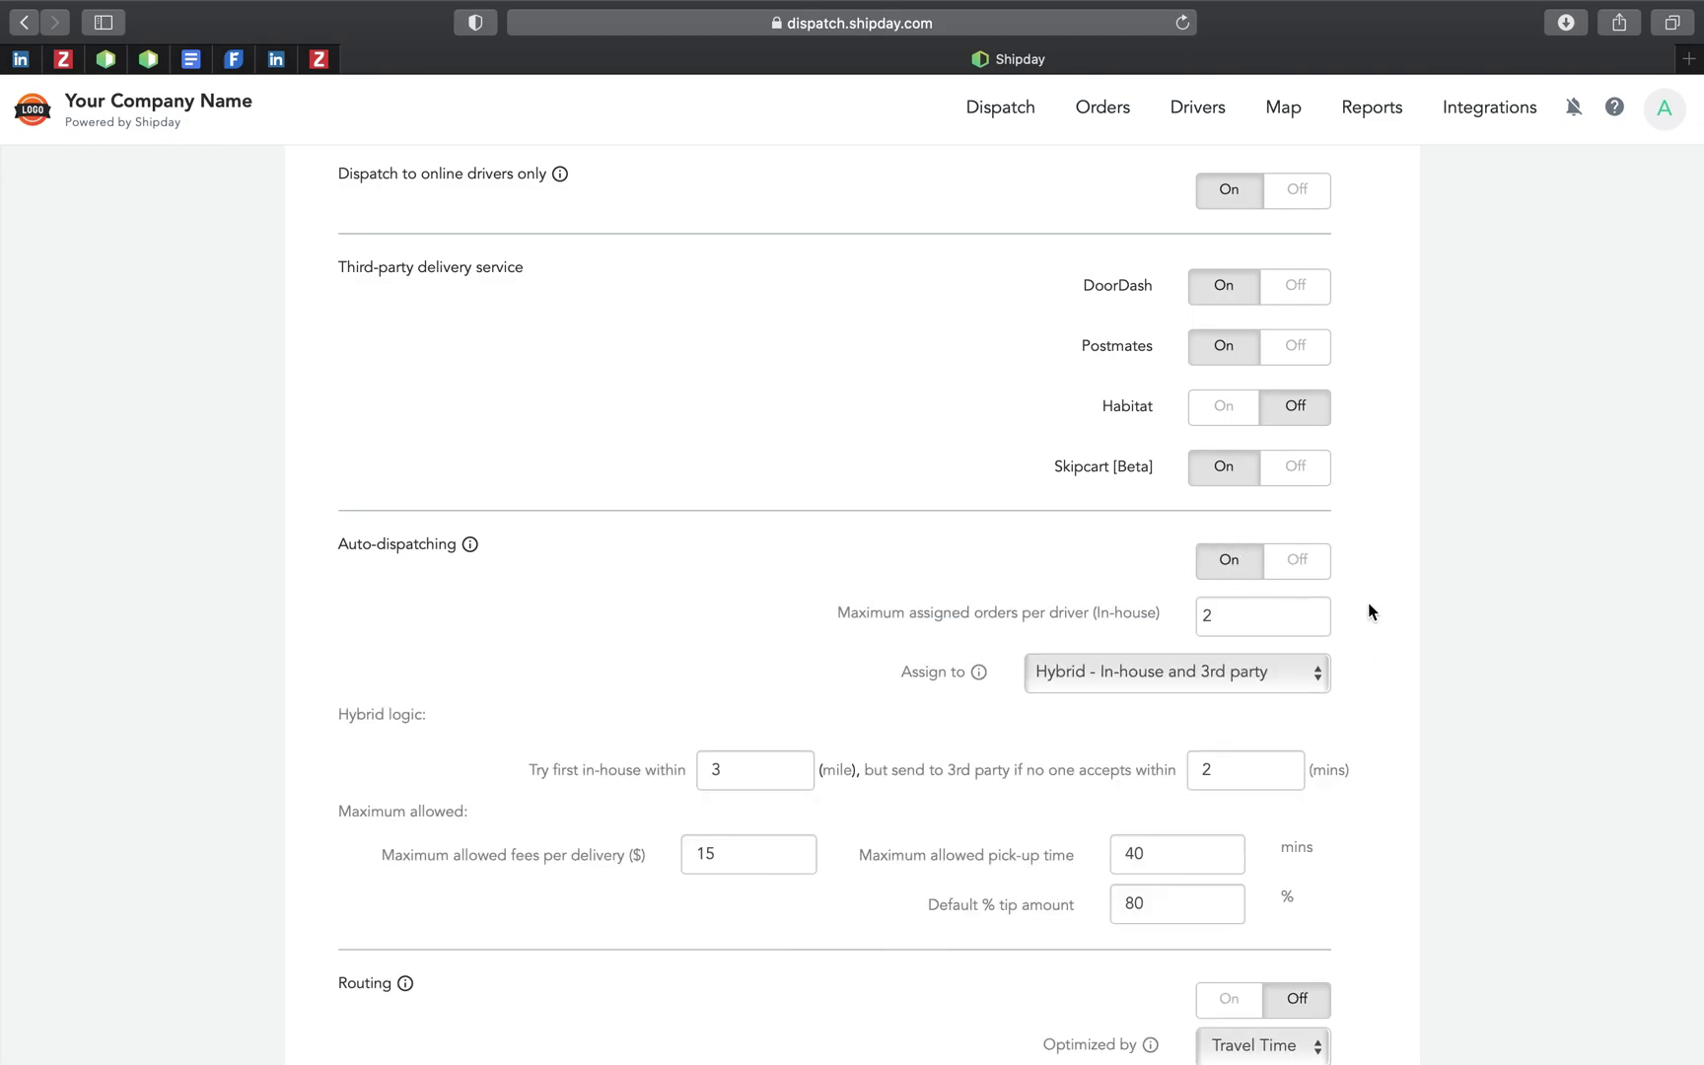
{"action": "scroll", "coordinate": [1369, 605], "scroll_direction": "down", "scroll_amount": 3}
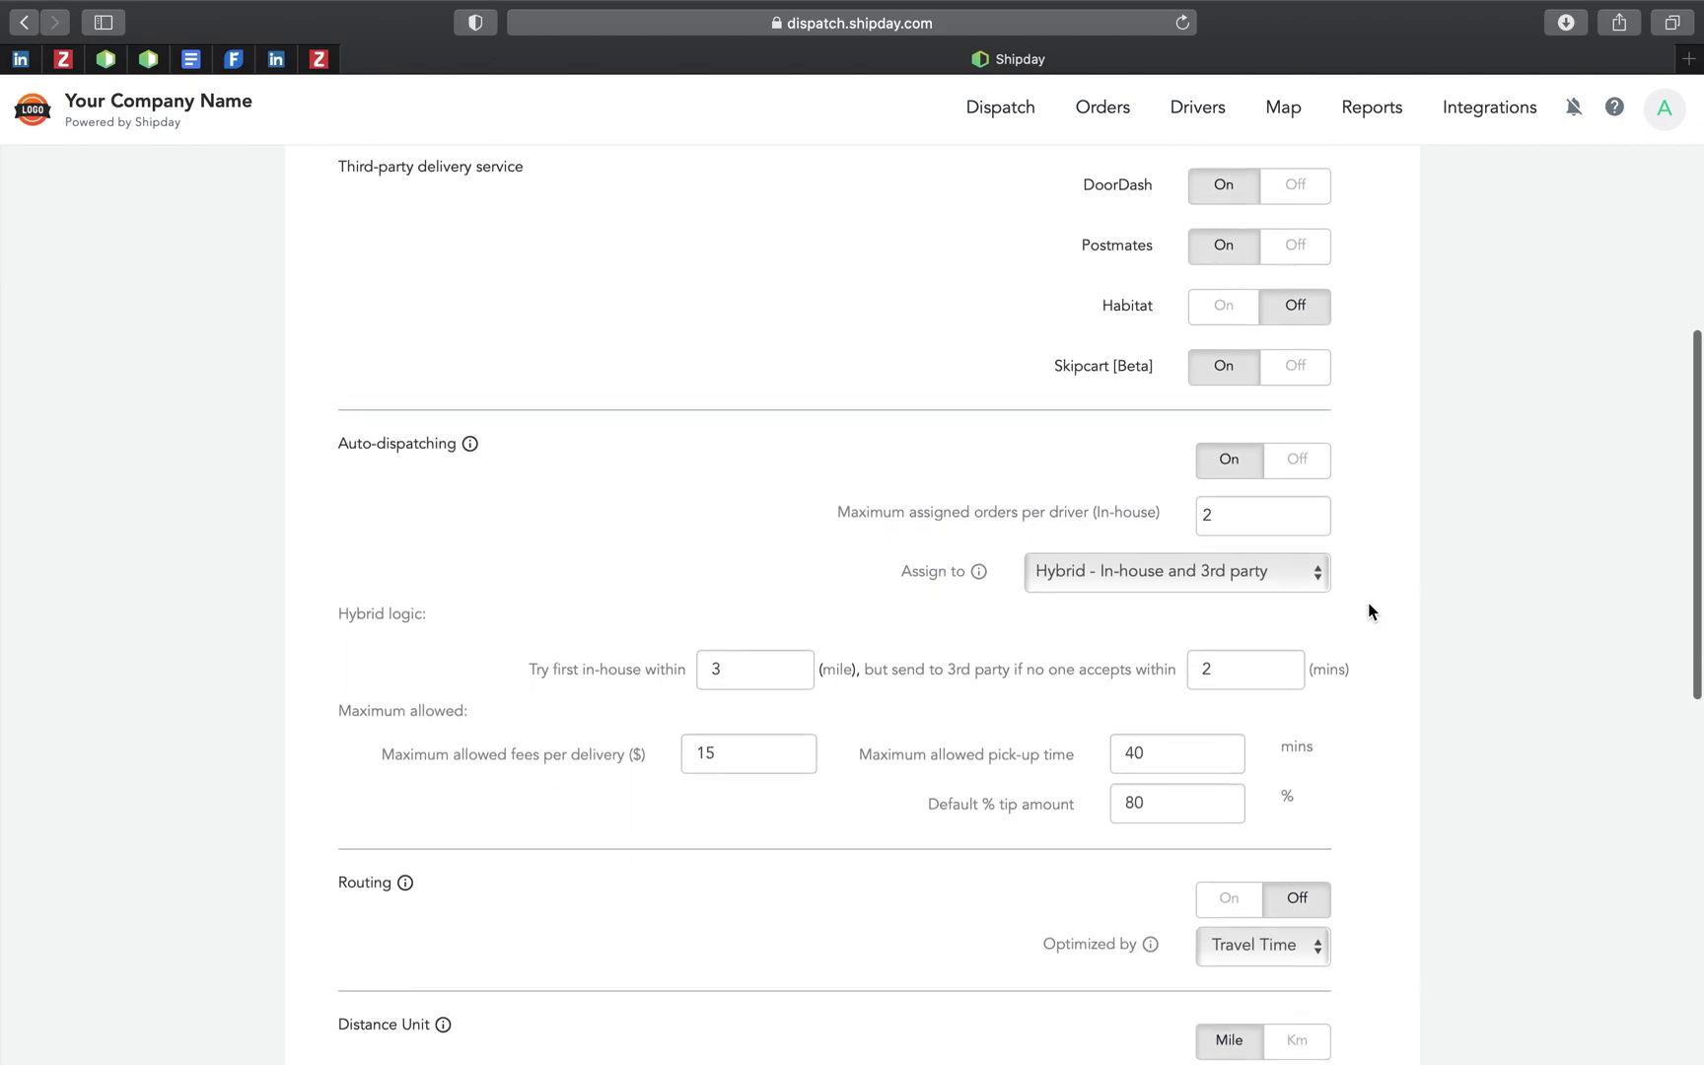
{"action": "scroll", "coordinate": [1367, 611], "scroll_direction": "down", "scroll_amount": 1}
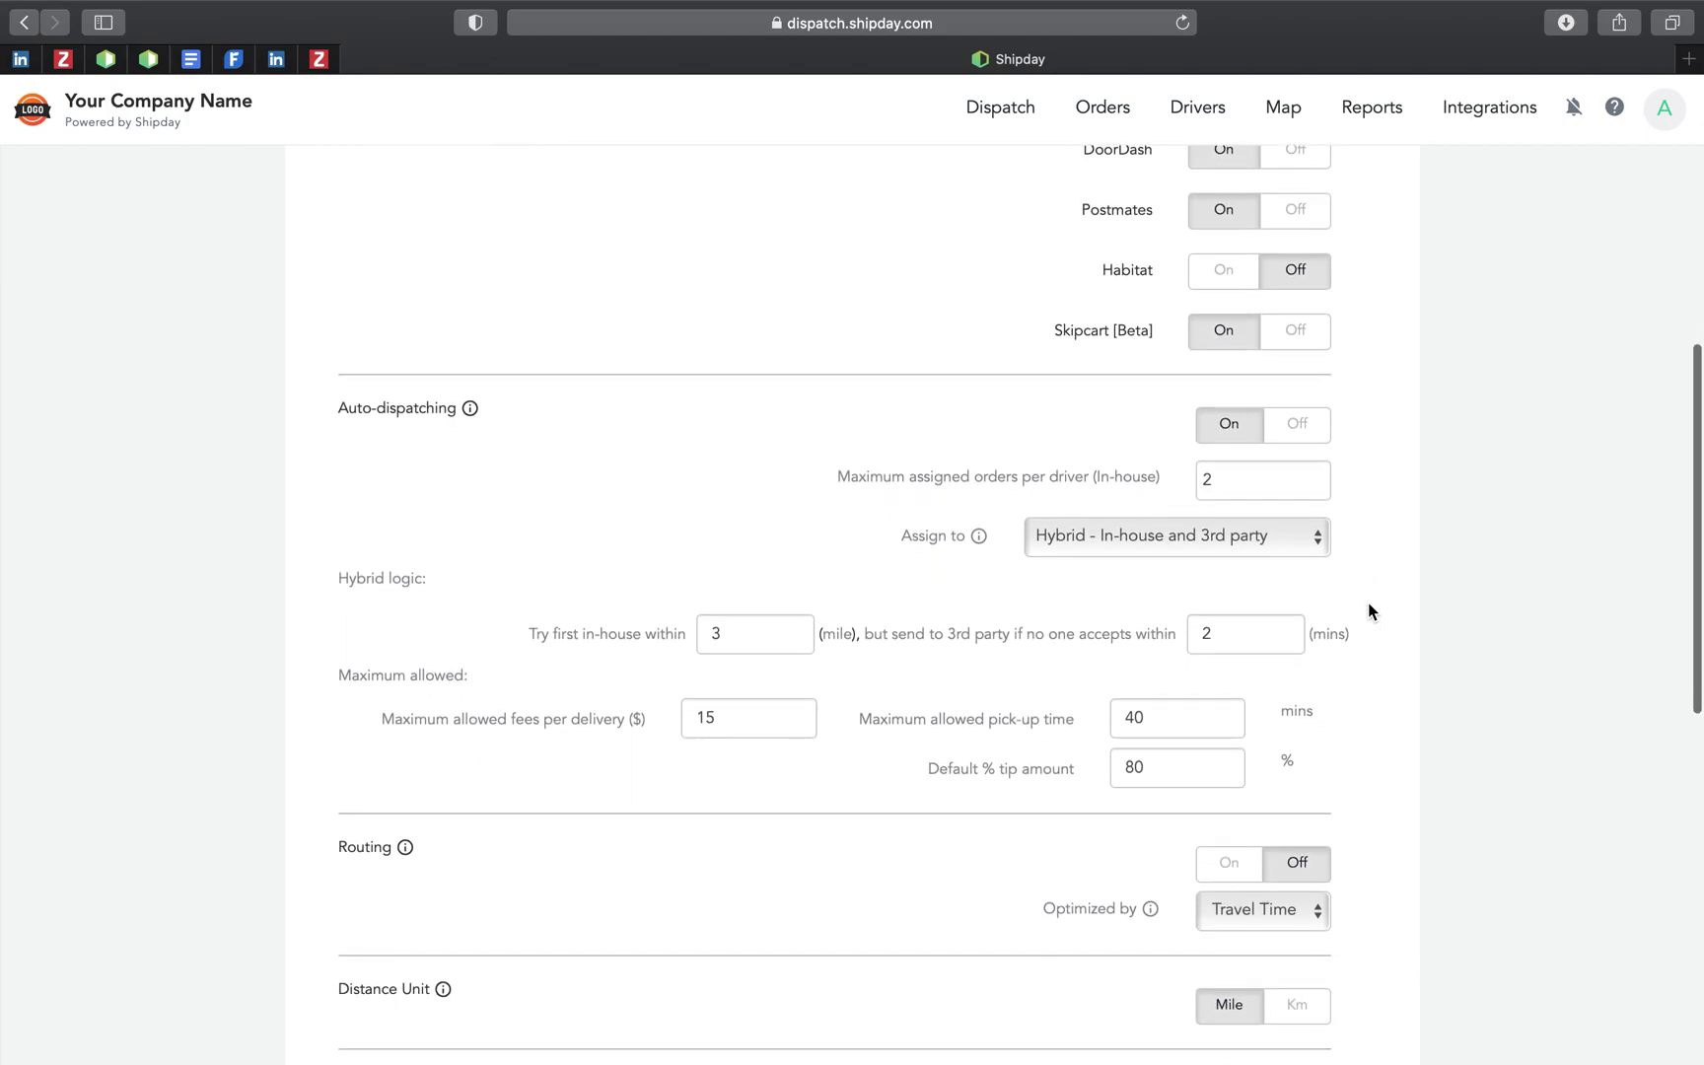
{"action": "left_click", "coordinate": [1280, 543]}
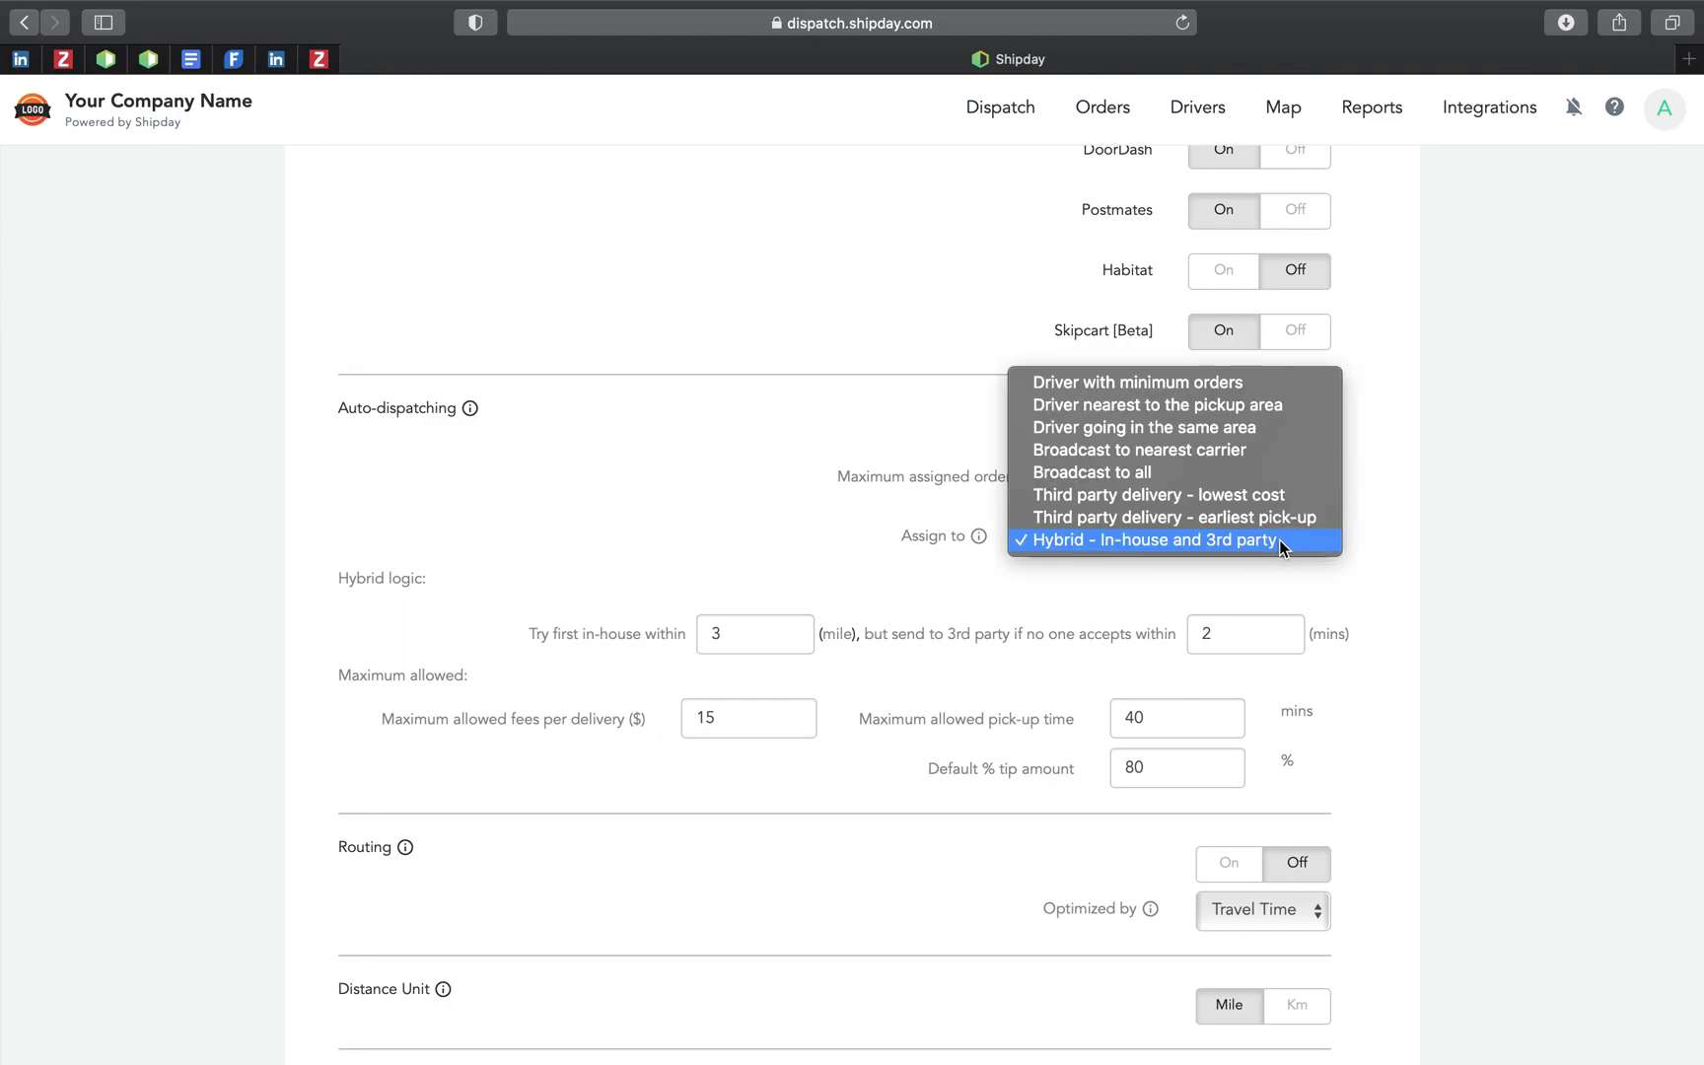
{"action": "left_click", "coordinate": [1279, 540]}
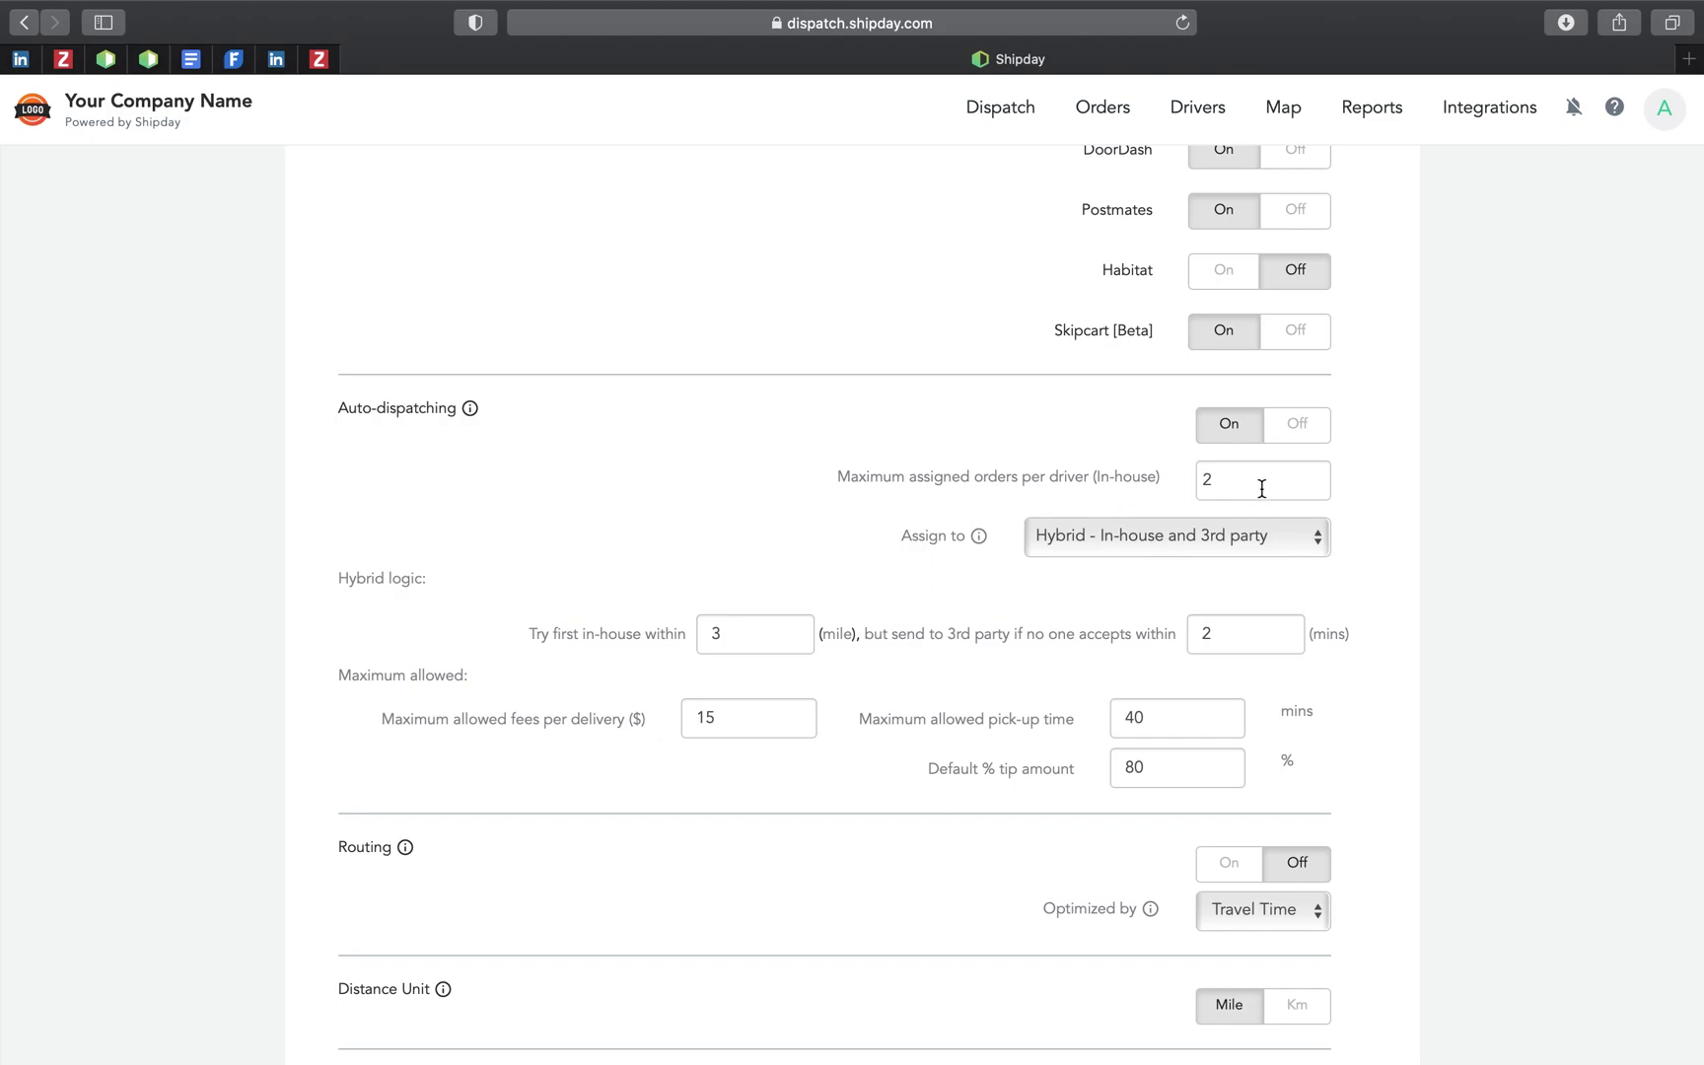
{"action": "left_click", "coordinate": [1313, 474]}
{"action": "key", "text": "BackSpace"}
{"action": "type", "text": "3"}
{"action": "scroll", "coordinate": [1363, 575], "scroll_direction": "down", "scroll_amount": 1}
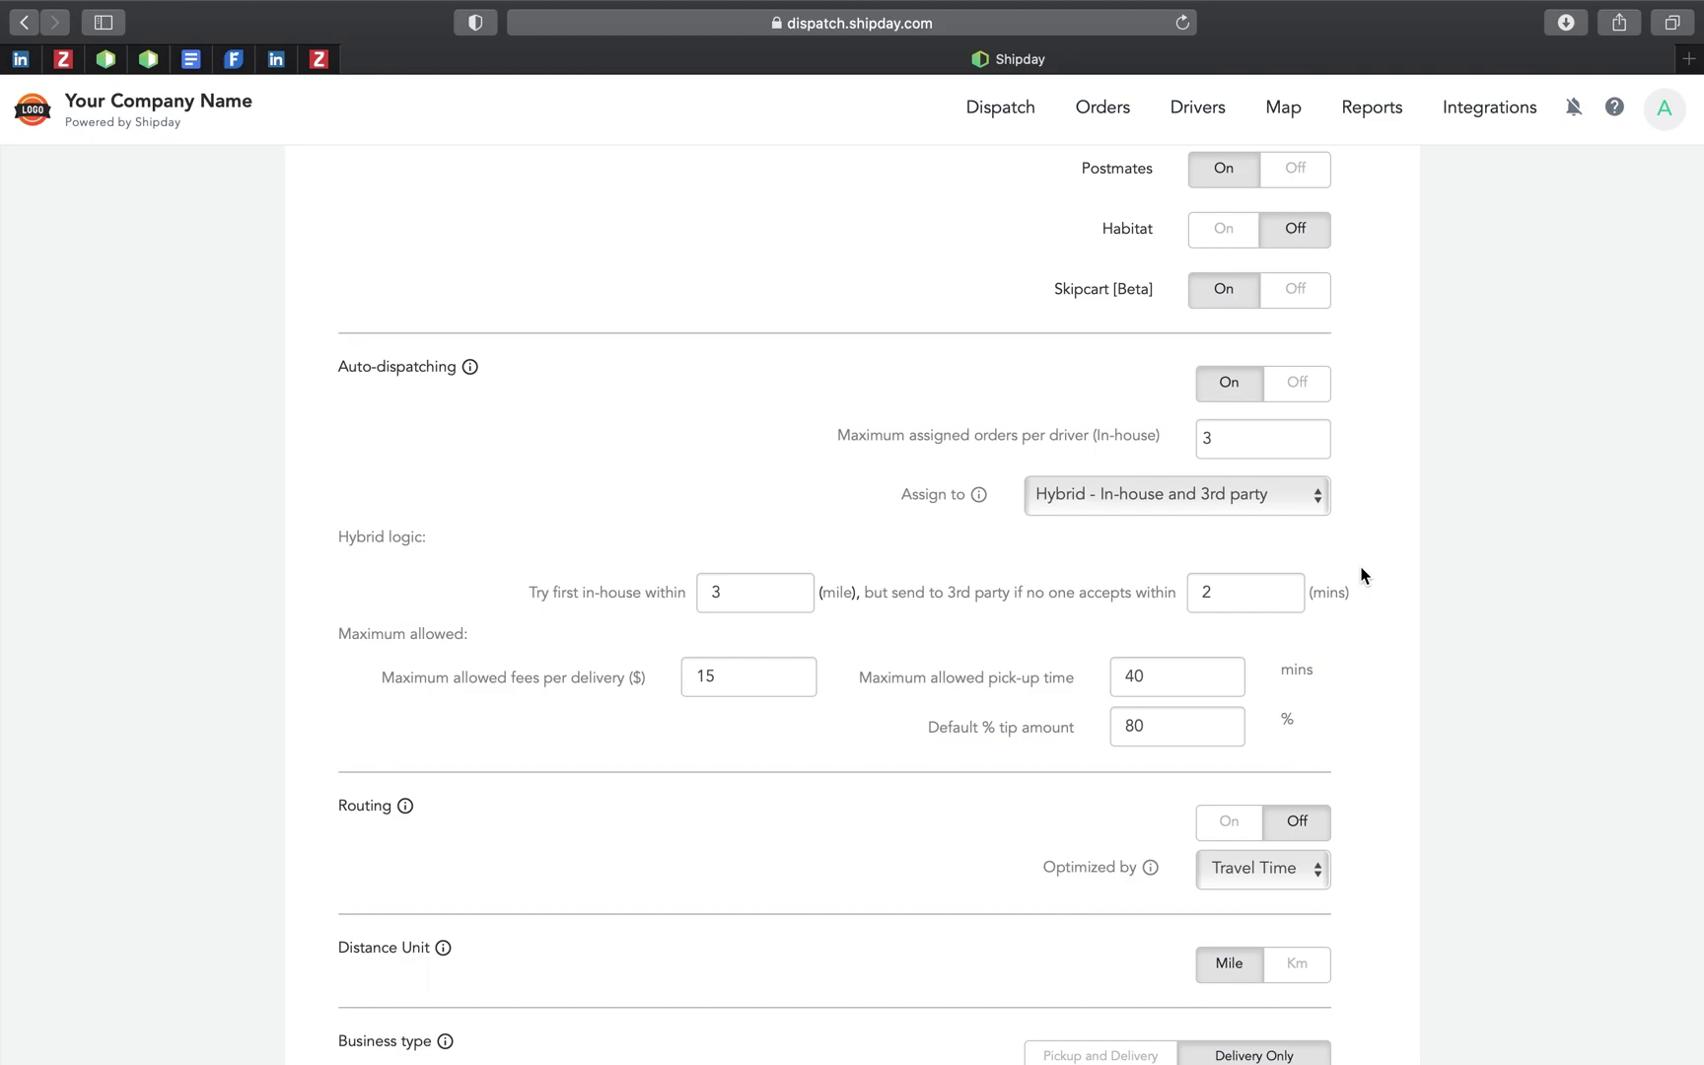
Change the maximum allowed fee per delivery from 15 to 12 dollars.
{"action": "left_click", "coordinate": [762, 673]}
{"action": "key", "text": "BackSpace"}
{"action": "type", "text": "0"}
{"action": "left_click", "coordinate": [750, 685]}
{"action": "key", "text": "BackSpace"}
{"action": "type", "text": "2"}
Clear the 80% default tip for 100%, then check the 3-mile distance and wait-time fields.
{"action": "left_click", "coordinate": [1172, 727]}
{"action": "key", "text": "BackSpace"}
{"action": "key", "text": "BackSpace"}
{"action": "type", "text": "100"}
{"action": "left_click", "coordinate": [740, 585]}
{"action": "left_click", "coordinate": [753, 601]}
{"action": "left_click", "coordinate": [1214, 596]}
Change the hybrid-logic wait before third-party dispatch from 2 to 5 minutes.
{"action": "key", "text": "BackSpace"}
{"action": "type", "text": "1"}
{"action": "key", "text": "BackSpace"}
{"action": "type", "text": "5"}
{"action": "left_click", "coordinate": [771, 596]}
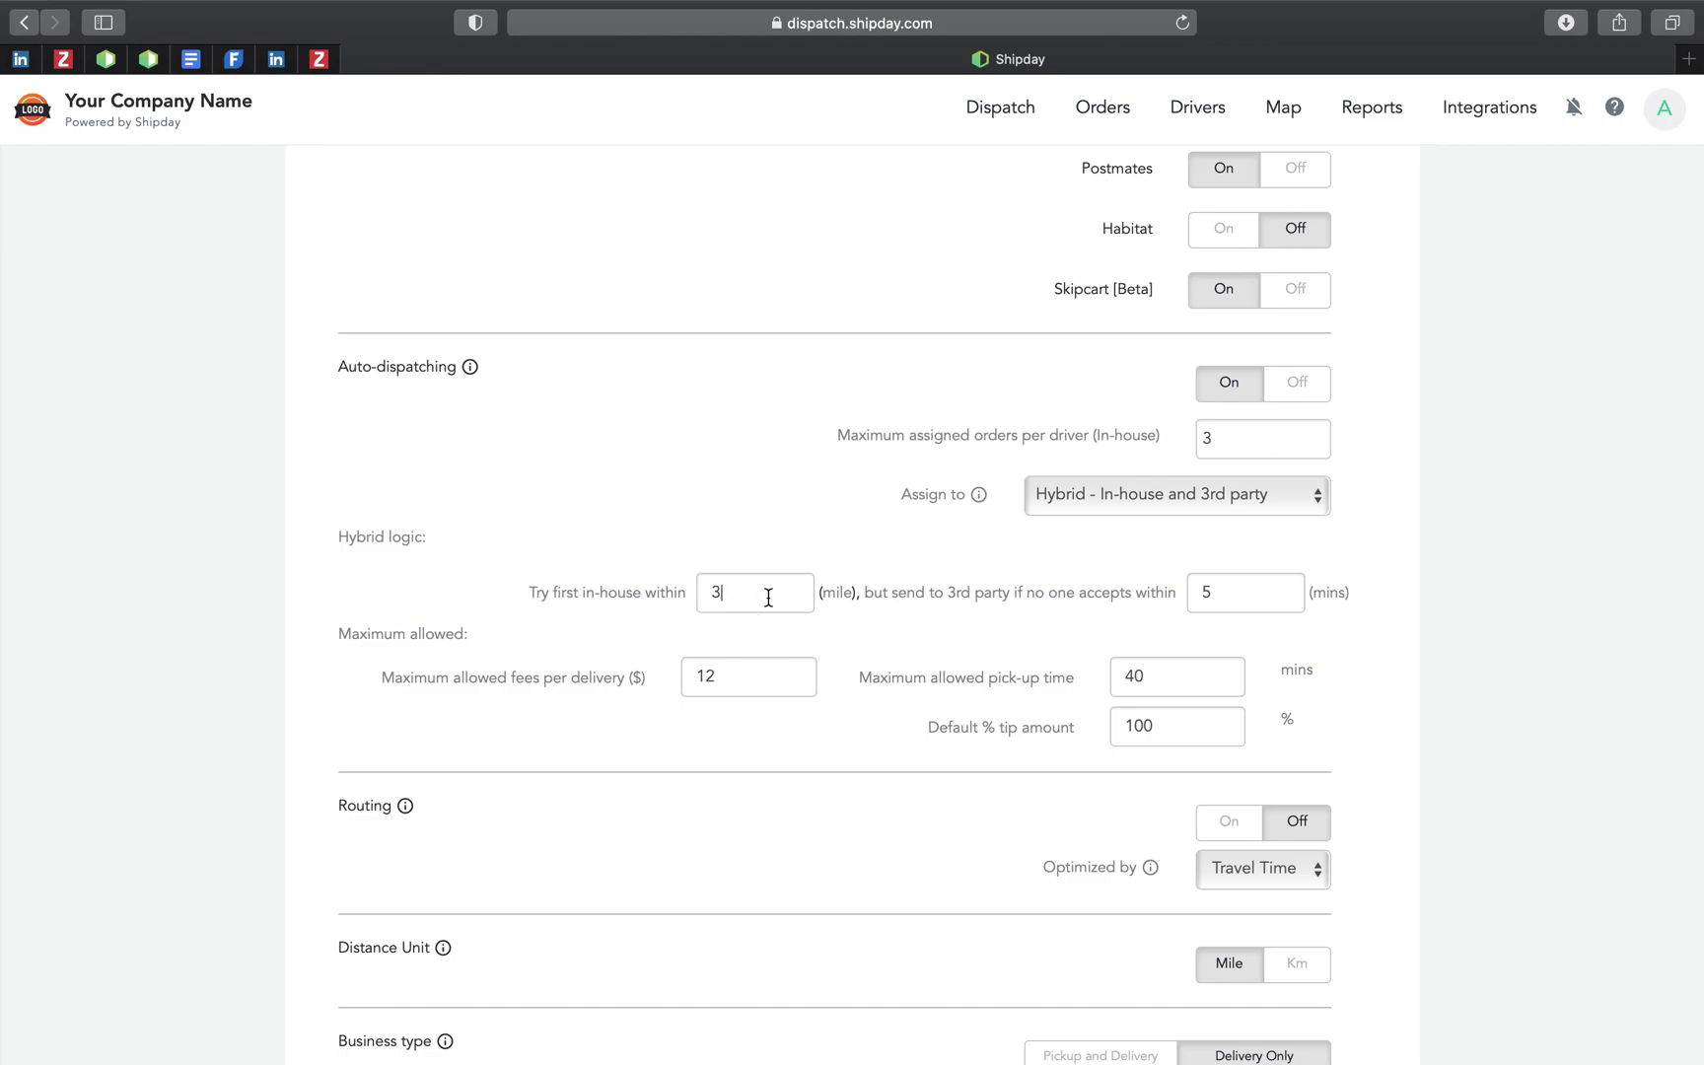